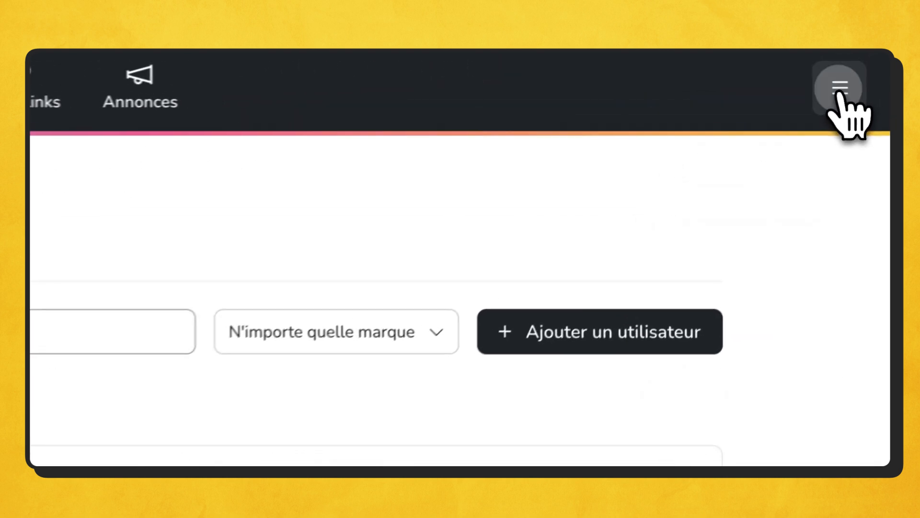
Open the user management page (Gestion des utilisateurs)
click(864, 70)
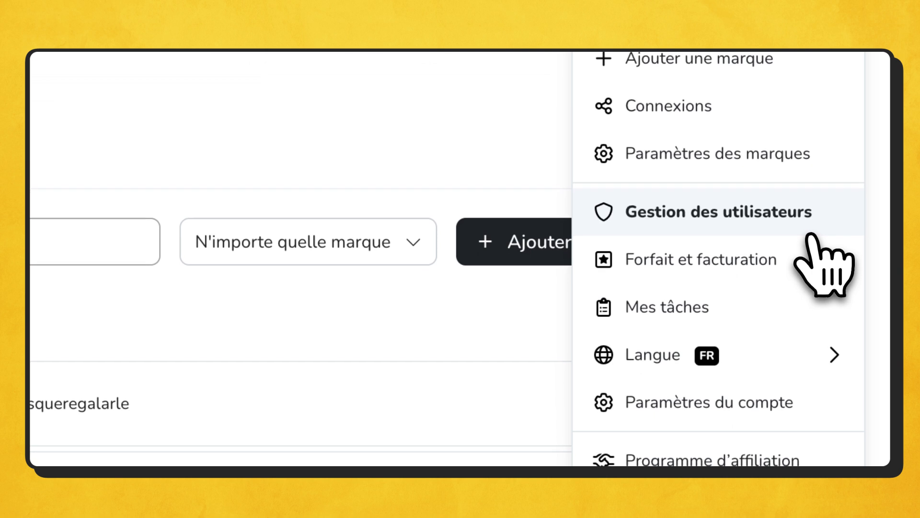
click(810, 223)
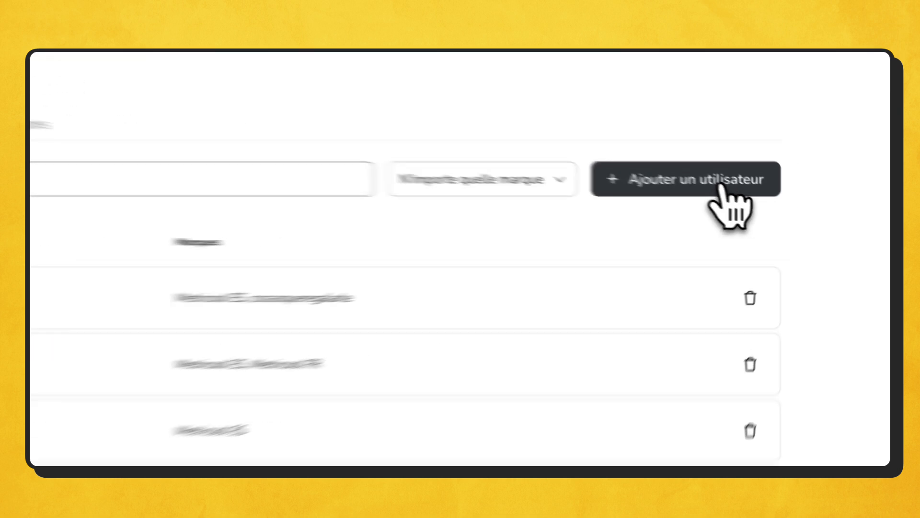
Start adding a user, replace the prefilled e-mail with the new user's address and continue to the brand access settings
click(761, 203)
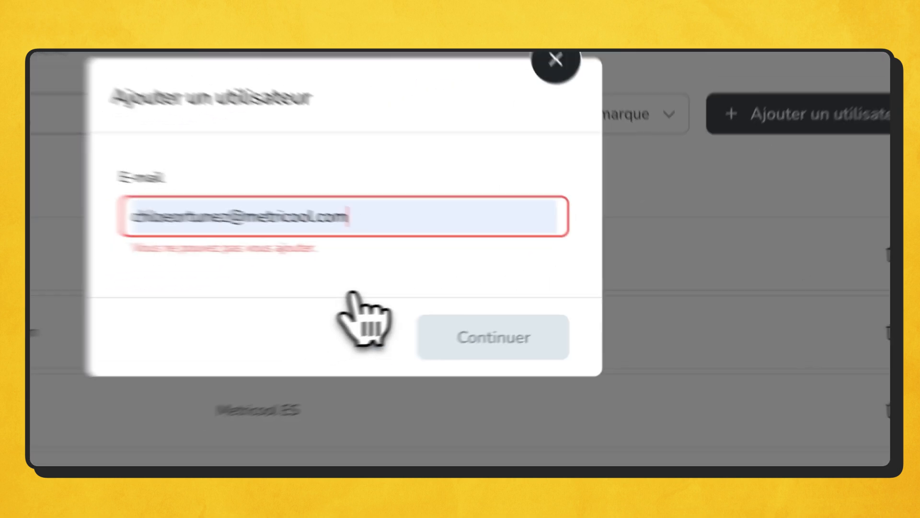
double_click(398, 258)
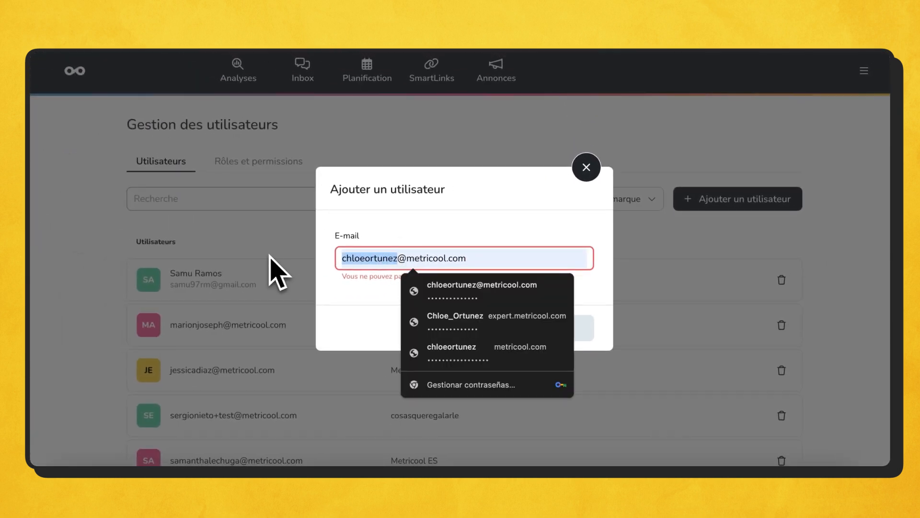
text(tes)
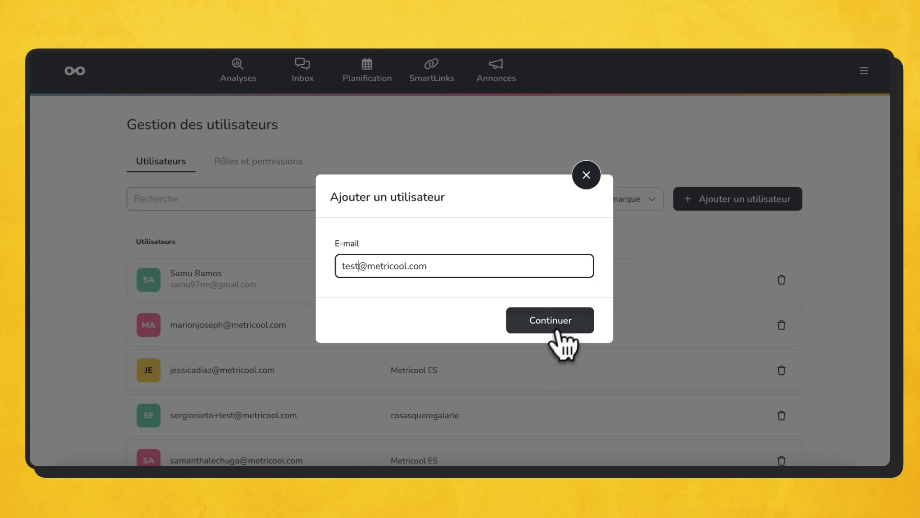
click(565, 323)
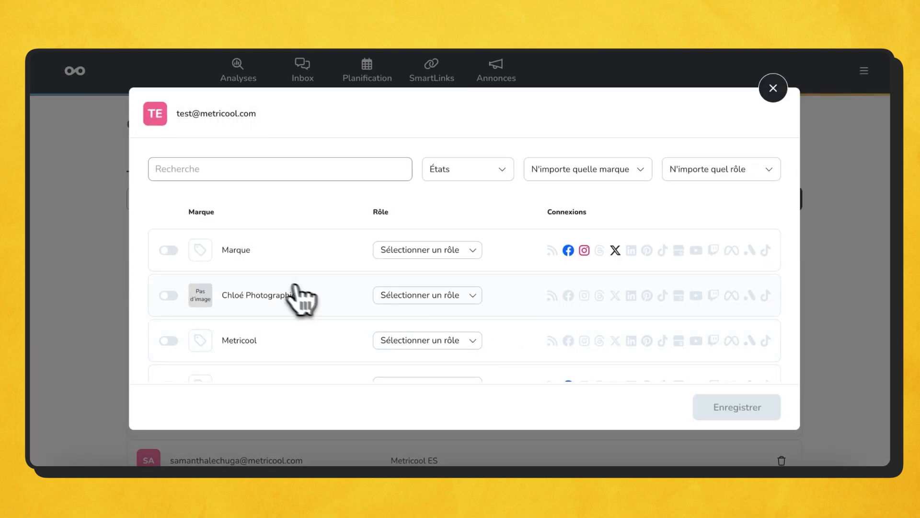
scroll(287, 295, down, 5)
scroll(283, 287, down, 1)
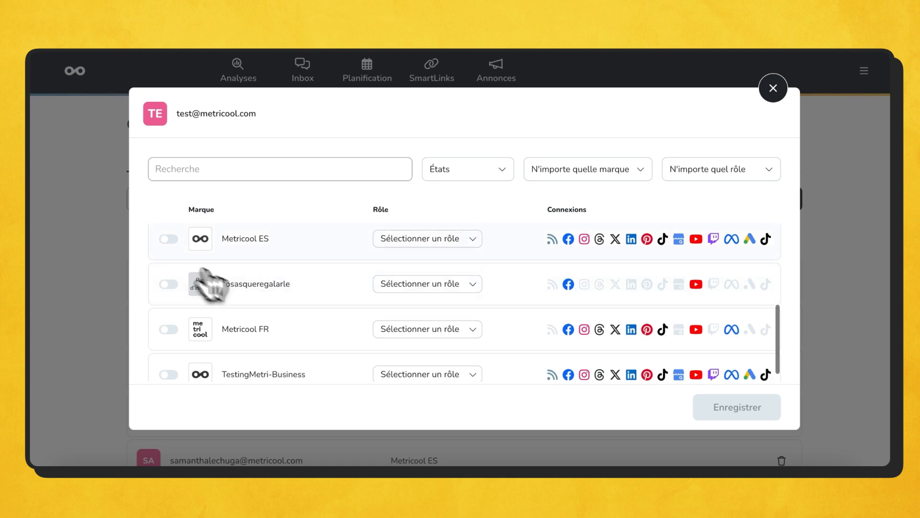
click(169, 239)
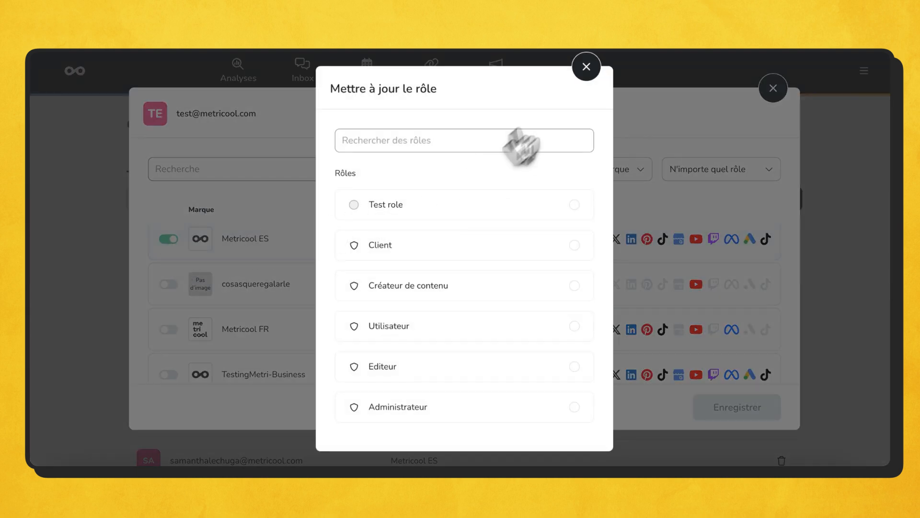
click(586, 68)
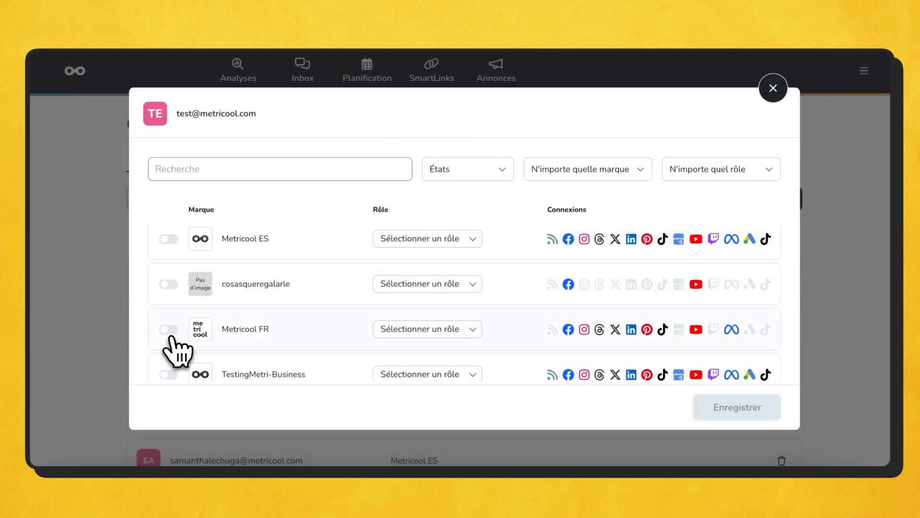
Check the permissions of the available roles and give the new user access to the Metricool FR brand with the Utilisateur role
click(169, 330)
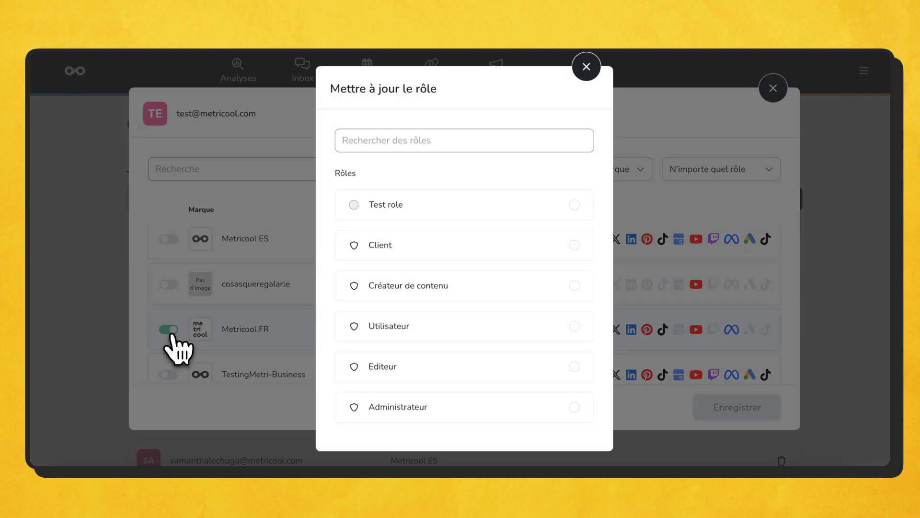
mouse_move(420, 300)
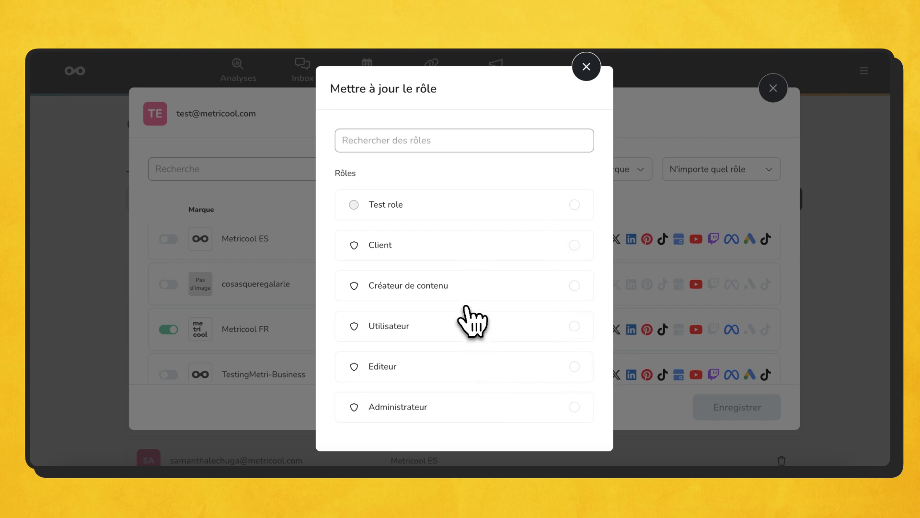
mouse_move(423, 284)
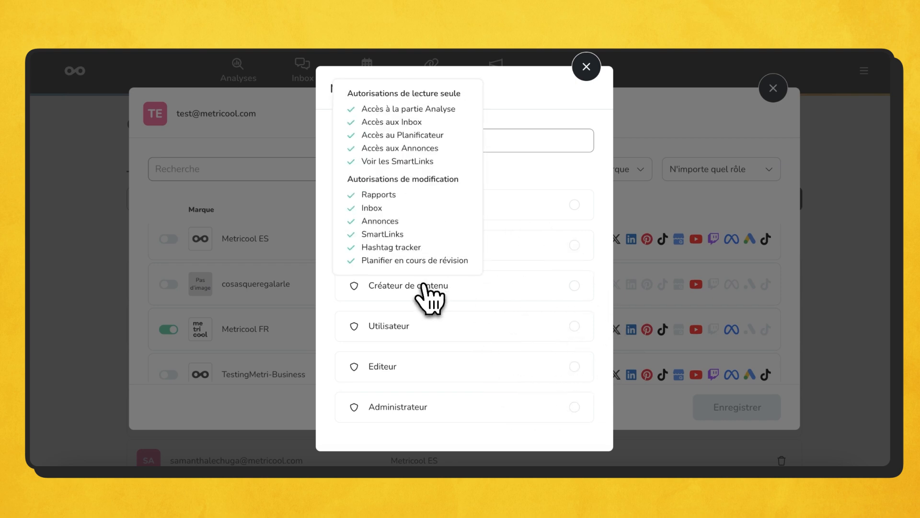
mouse_move(388, 373)
mouse_move(397, 402)
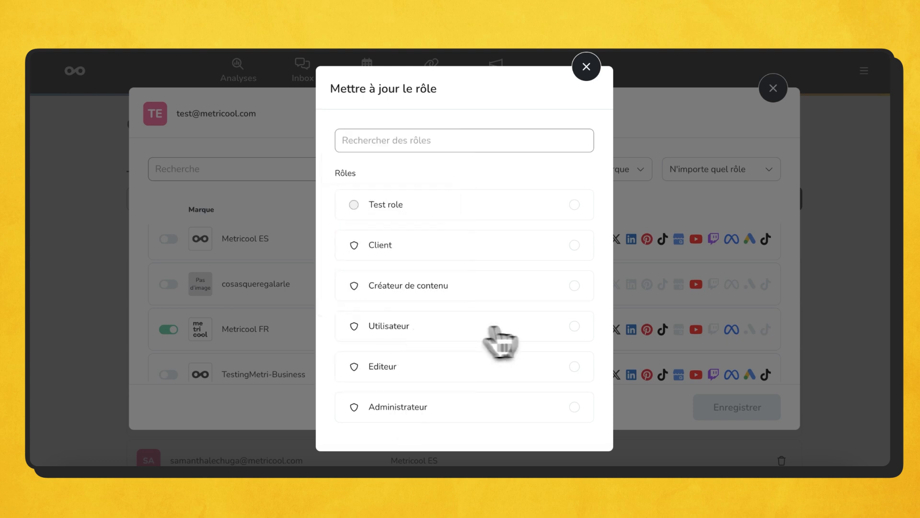
click(575, 326)
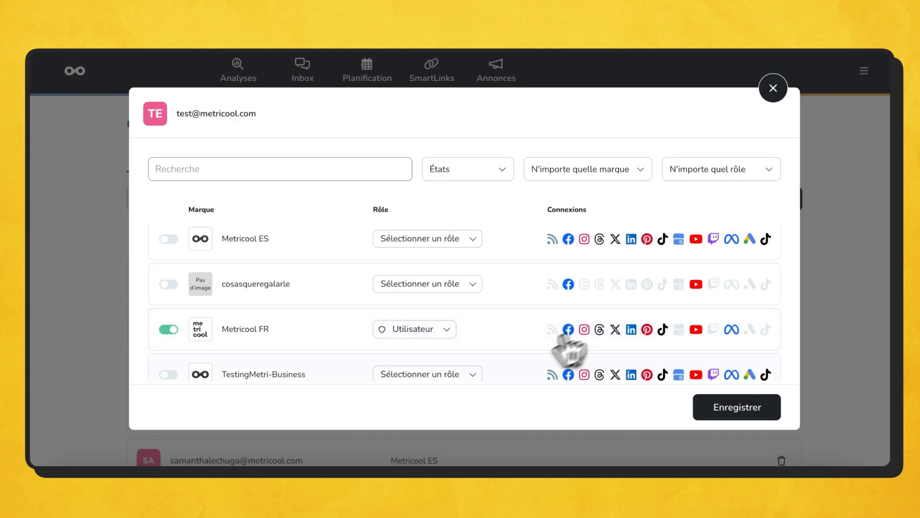
Give the new user access to the Metricool ES brand with the Créateur de contenu role
scroll(336, 335, down, 1)
scroll(244, 381, up, 3)
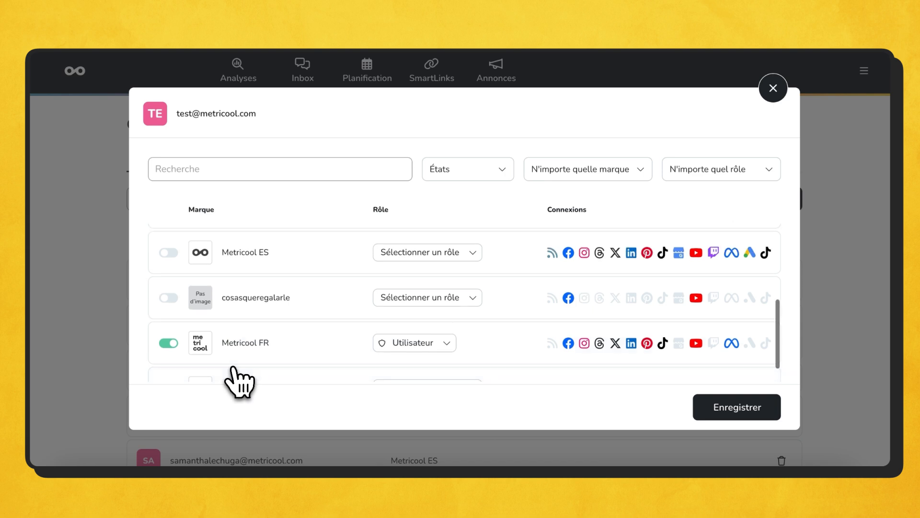
click(172, 306)
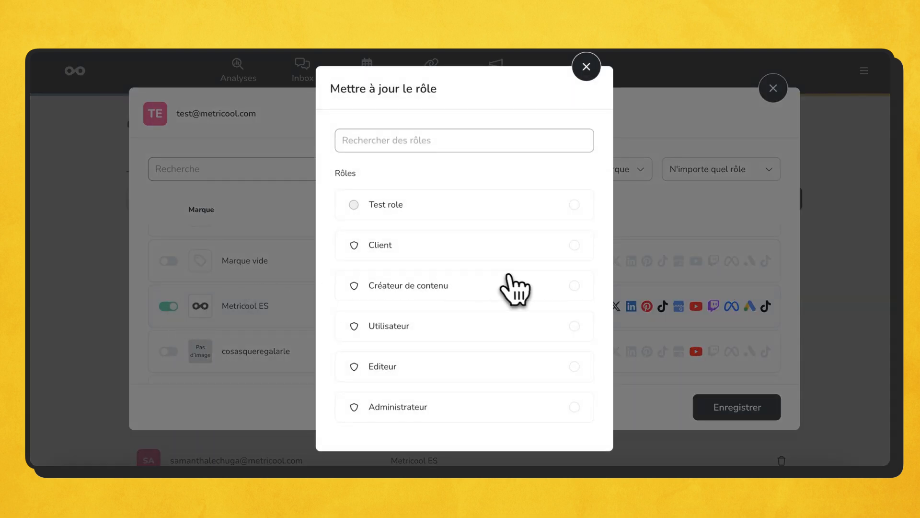
click(520, 285)
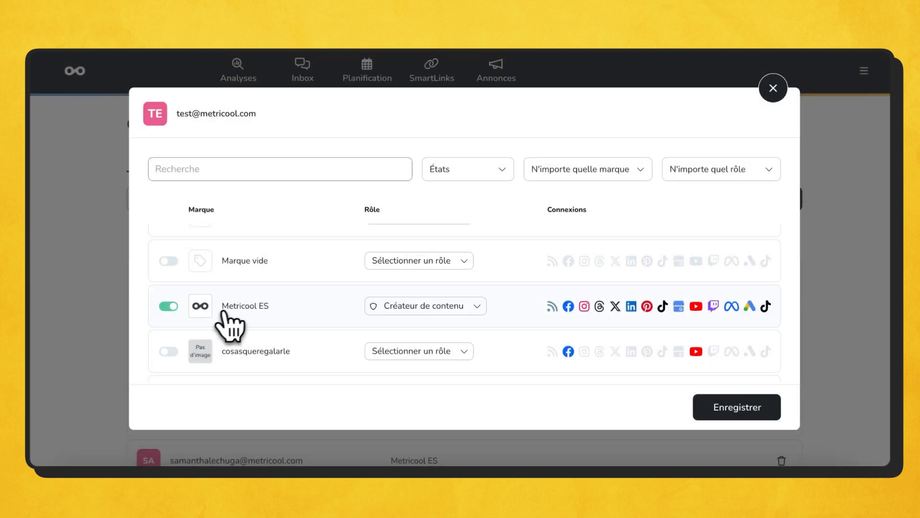
Close the new user's access settings and discard the unsaved configuration
scroll(268, 283, down, 1)
click(773, 89)
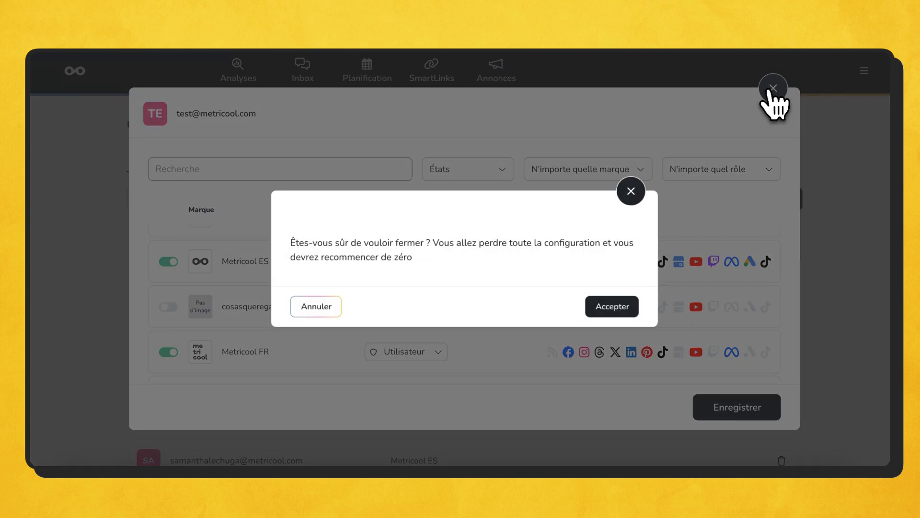
click(612, 306)
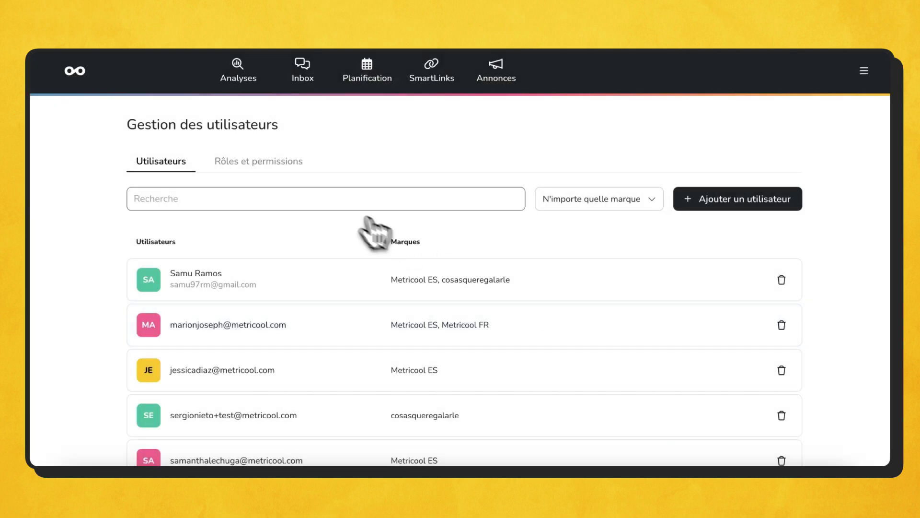
Examine the roles and permissions as a comparison grid, from the view-only rights down to the management rights
click(262, 161)
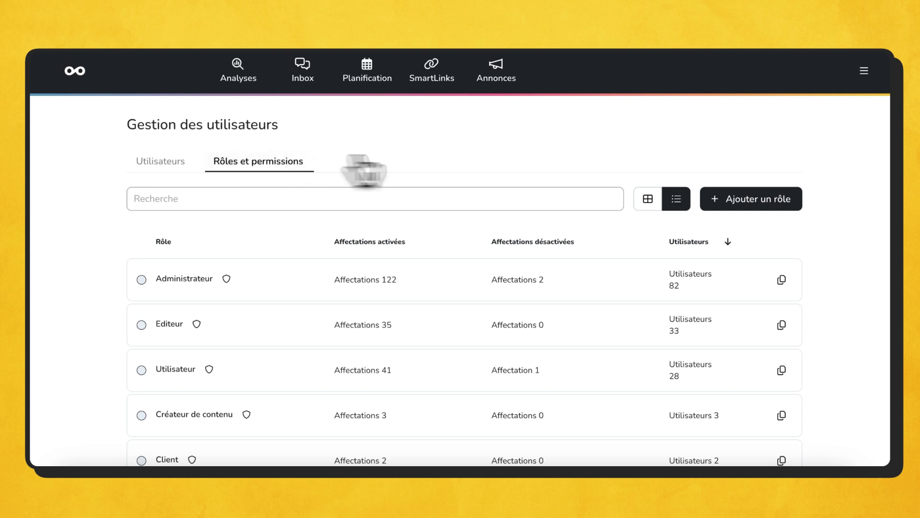
click(650, 199)
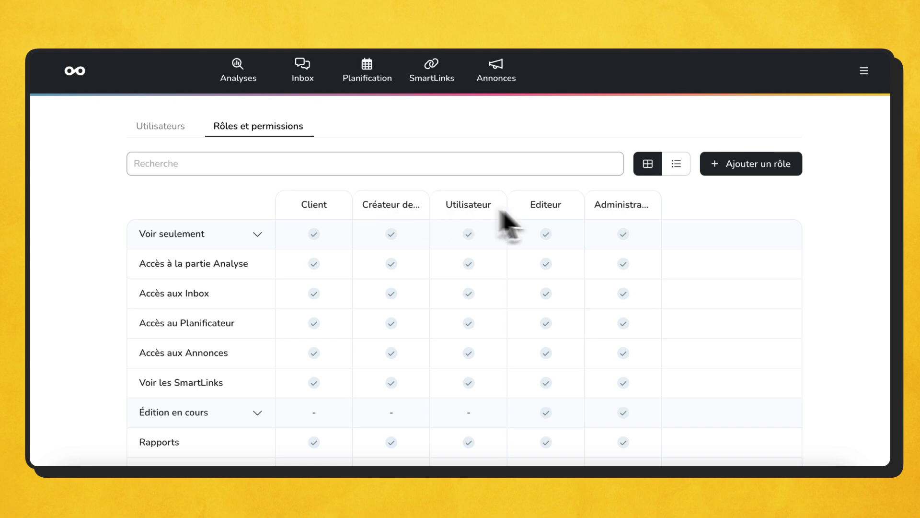
scroll(369, 277, down, 4)
scroll(251, 263, down, 3)
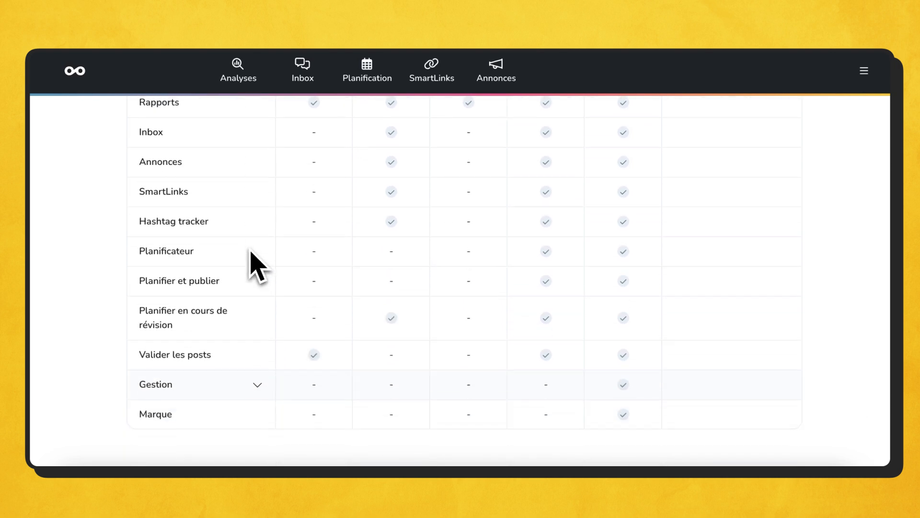
scroll(253, 266, up, 8)
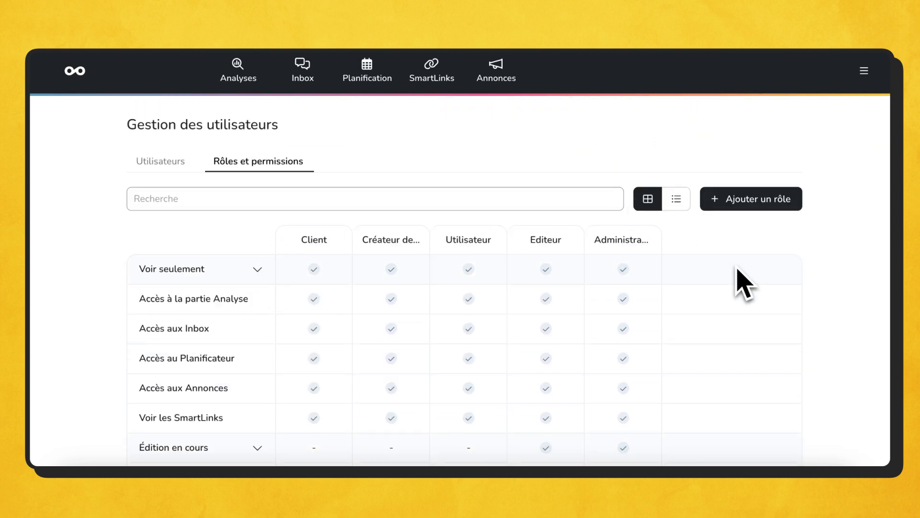
Start a new role and enable its read-only permissions Accès à la partie Analyse and Accès au Planificateur
click(762, 203)
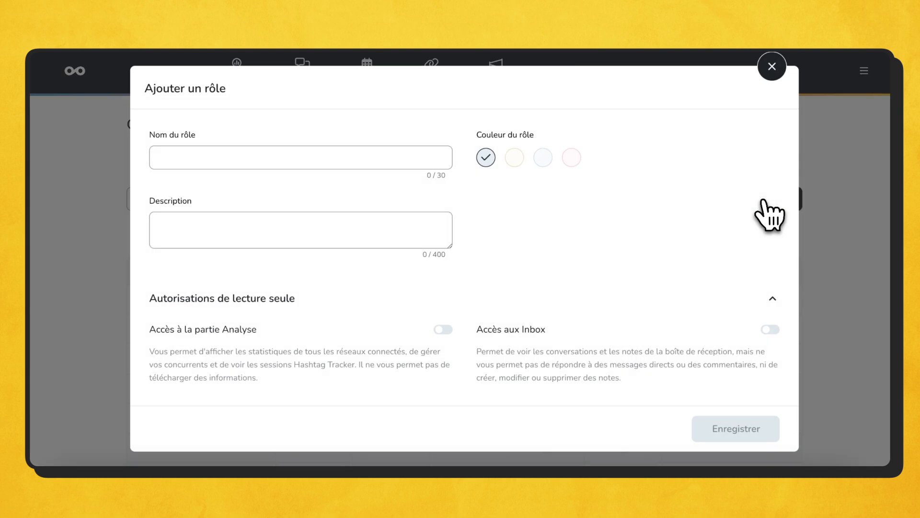
click(318, 158)
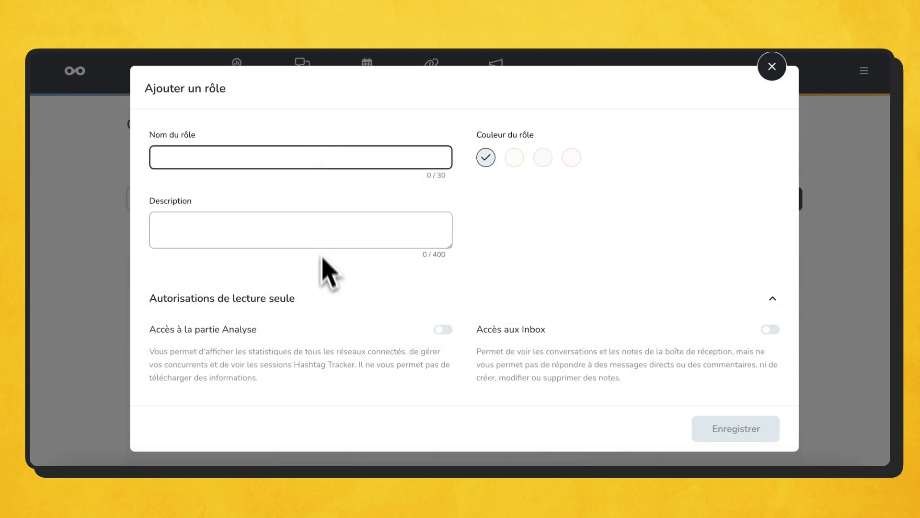
scroll(322, 271, down, 1)
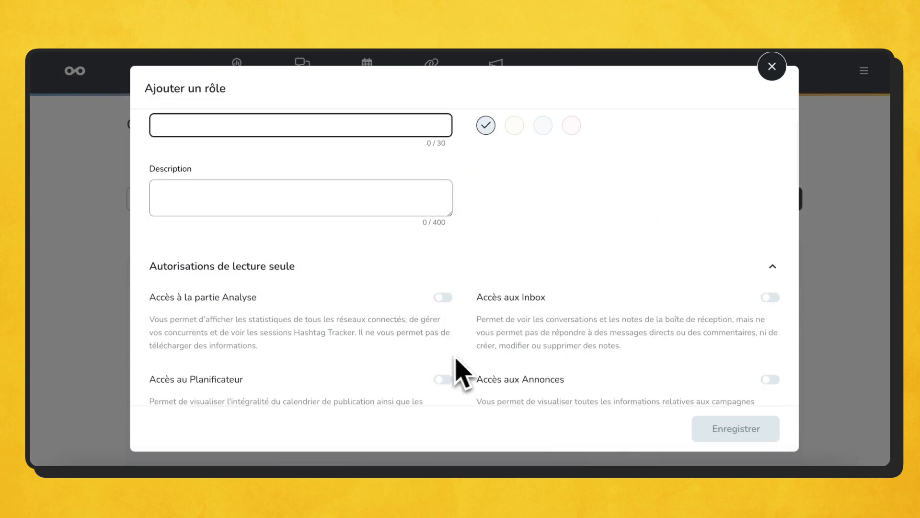
scroll(452, 357, down, 1)
scroll(383, 360, up, 2)
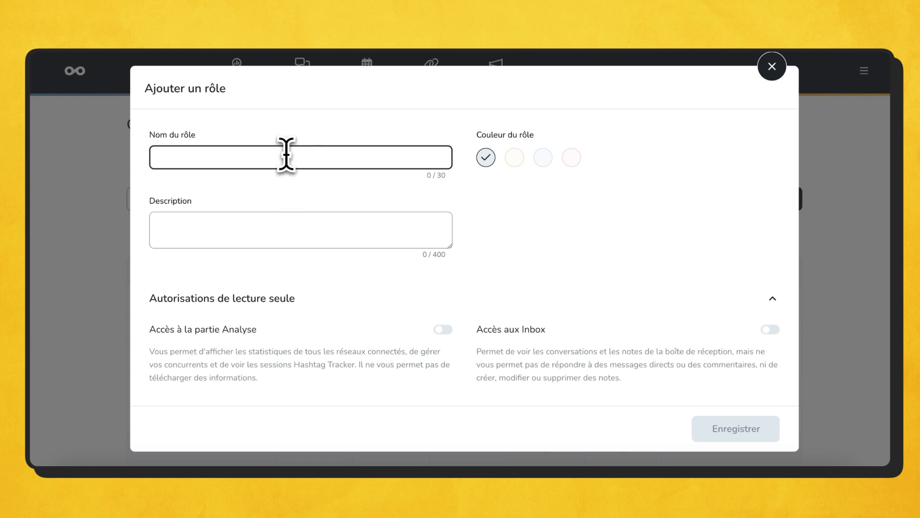
scroll(229, 249, down, 1)
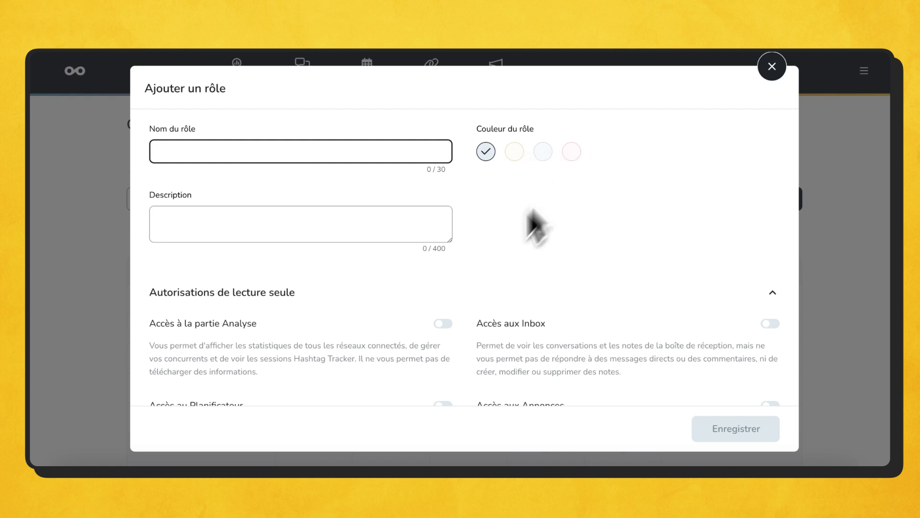
scroll(457, 308, down, 3)
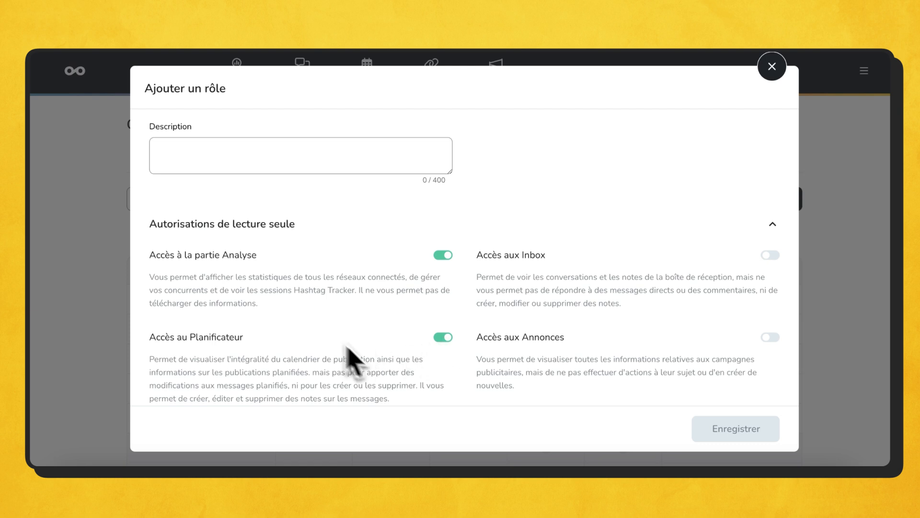
scroll(680, 357, down, 1)
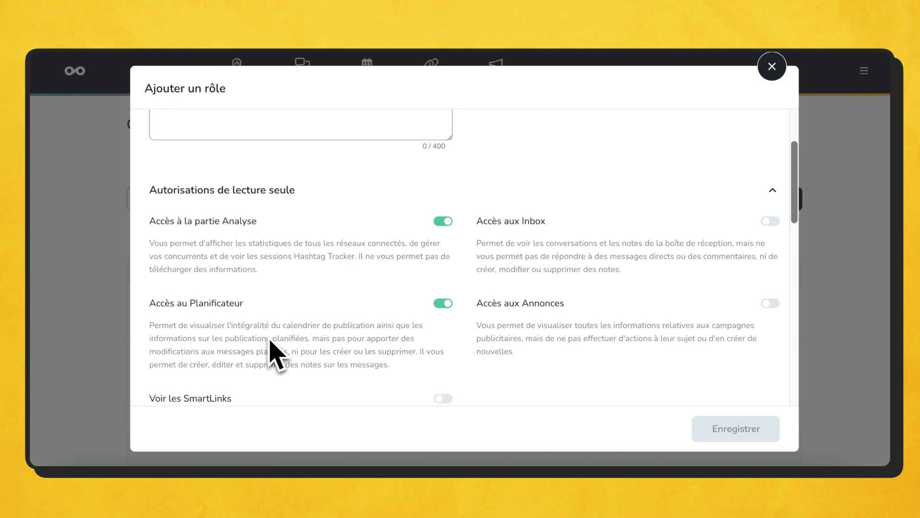
Enable the Inbox modification permission for the new role and review its remaining modification and management permissions
scroll(271, 341, down, 6)
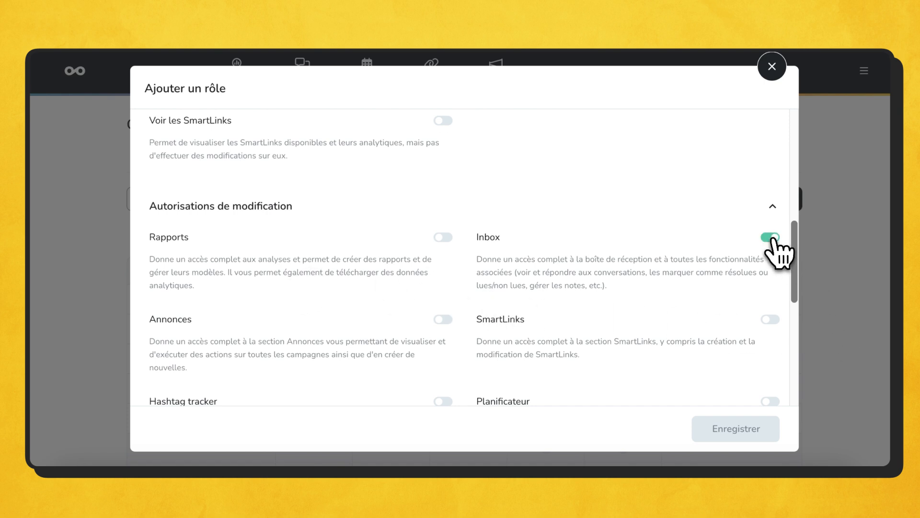
scroll(580, 281, down, 2)
scroll(416, 364, down, 4)
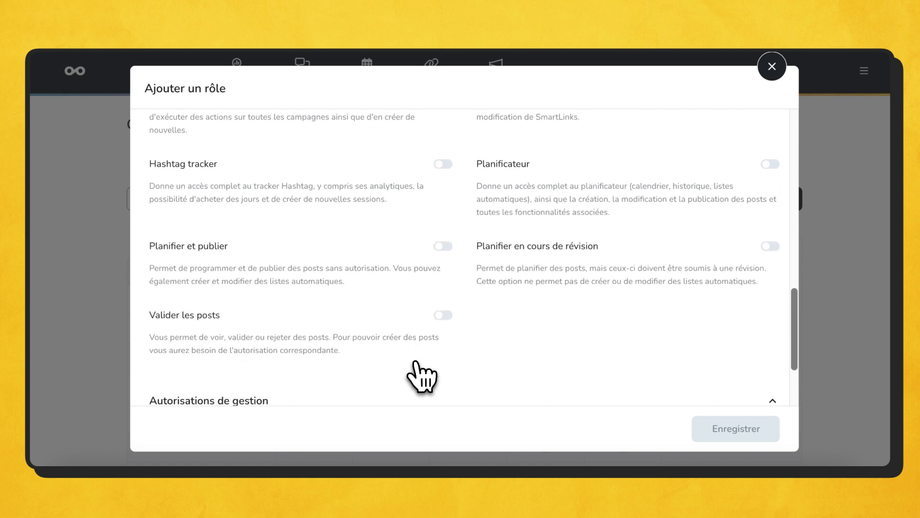
scroll(421, 377, down, 3)
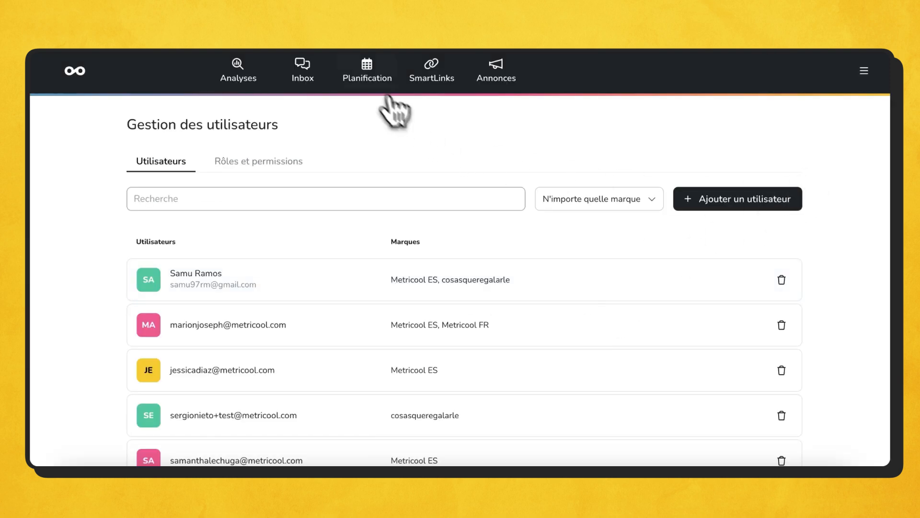
Show the Metricool FR planning calendar for the week of 23 to 29 September 2024
click(367, 77)
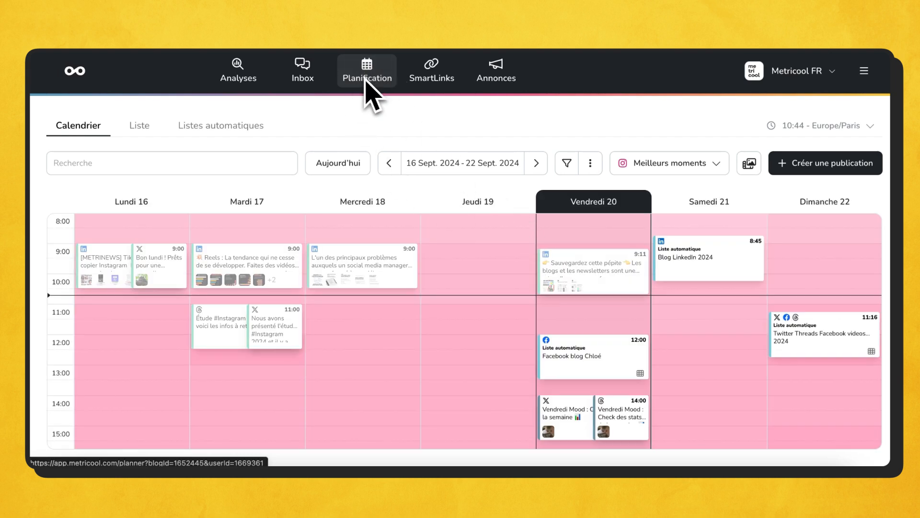
click(537, 163)
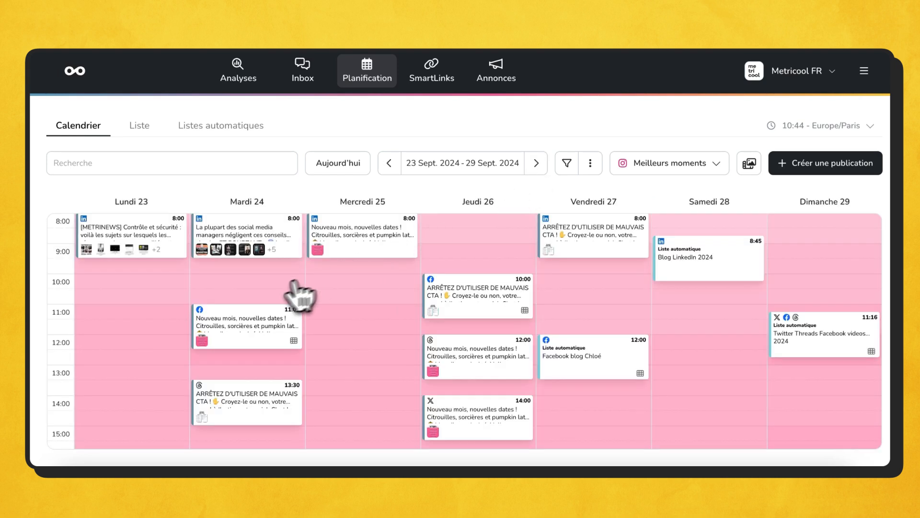
Open the Facebook post scheduled for 24 September 2024 at 11:00 and choose Soumettre pour vérification to start its review request
click(250, 335)
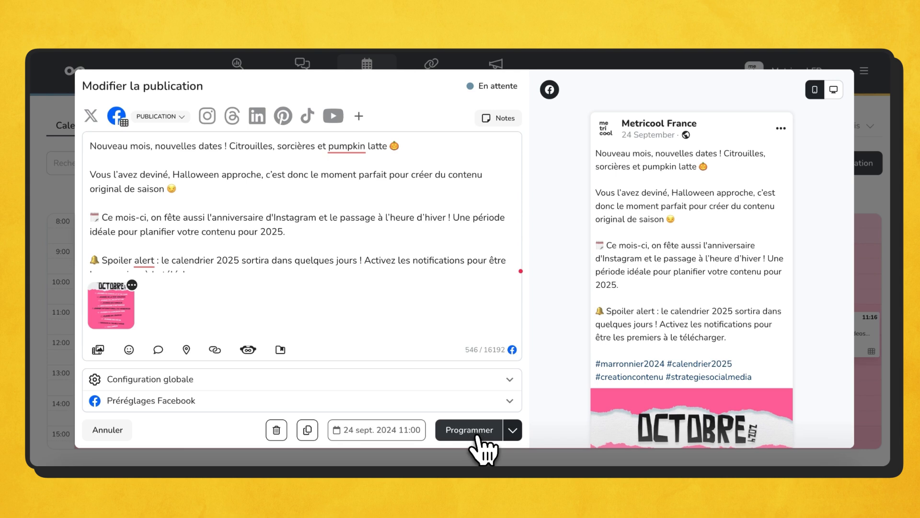
click(515, 432)
click(469, 344)
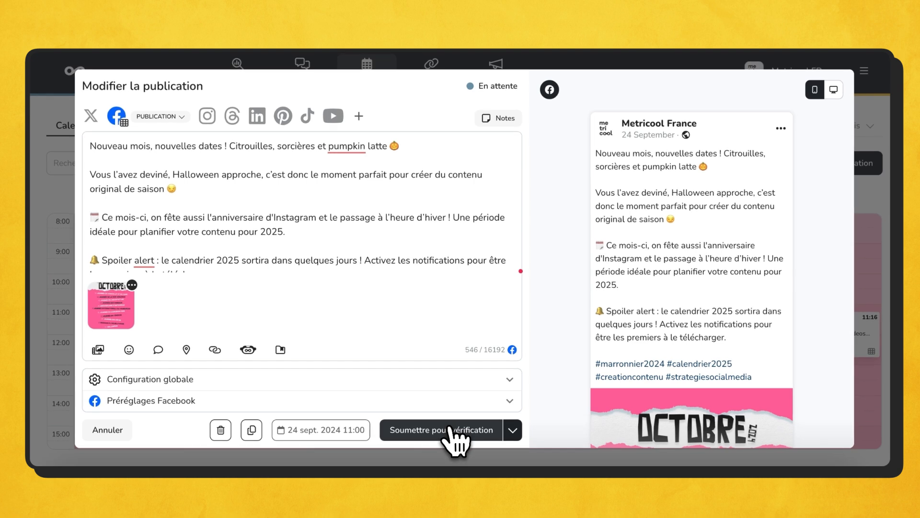
click(458, 432)
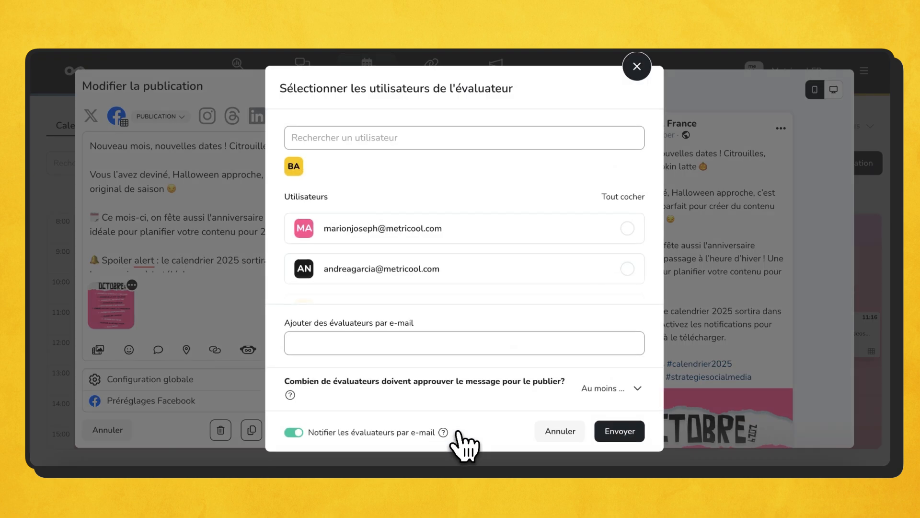
Find the intended reviewer by first name, select that person, and remove the preselected reviewer
scroll(448, 299, down, 2)
scroll(449, 298, up, 2)
scroll(448, 298, down, 6)
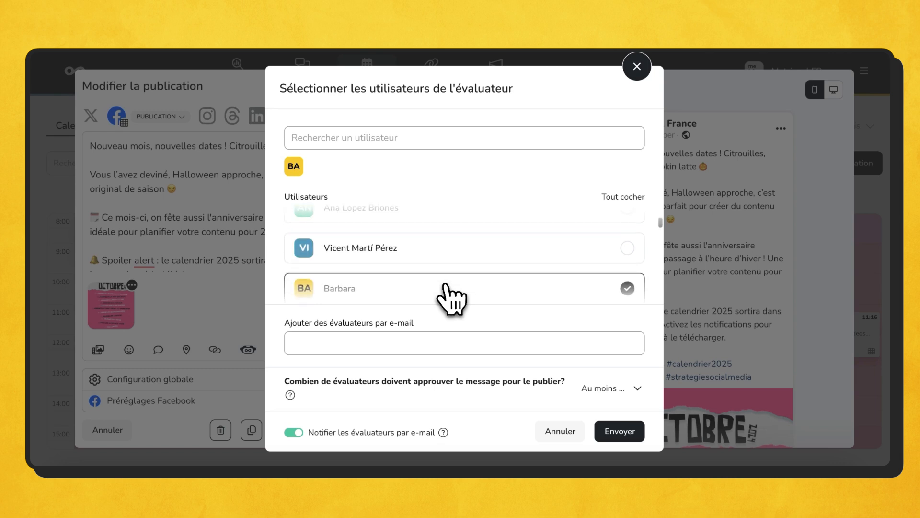
scroll(450, 299, down, 6)
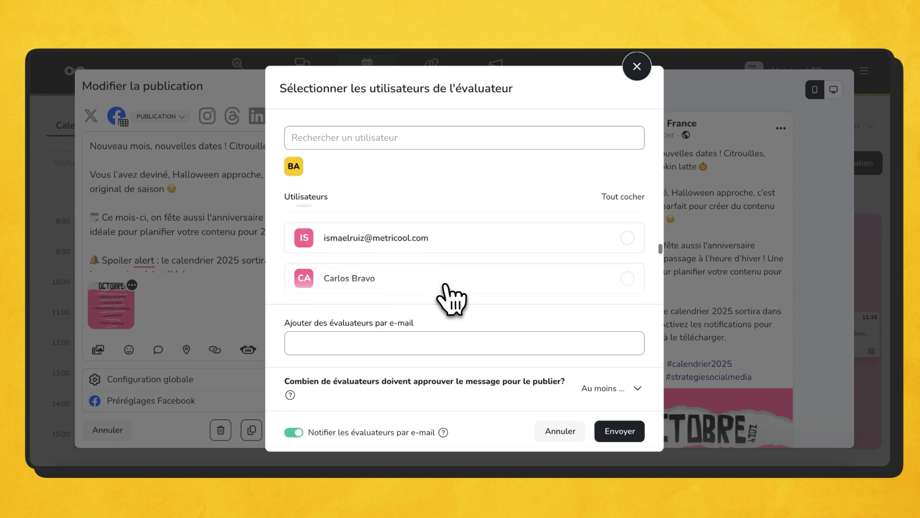
scroll(451, 300, down, 3)
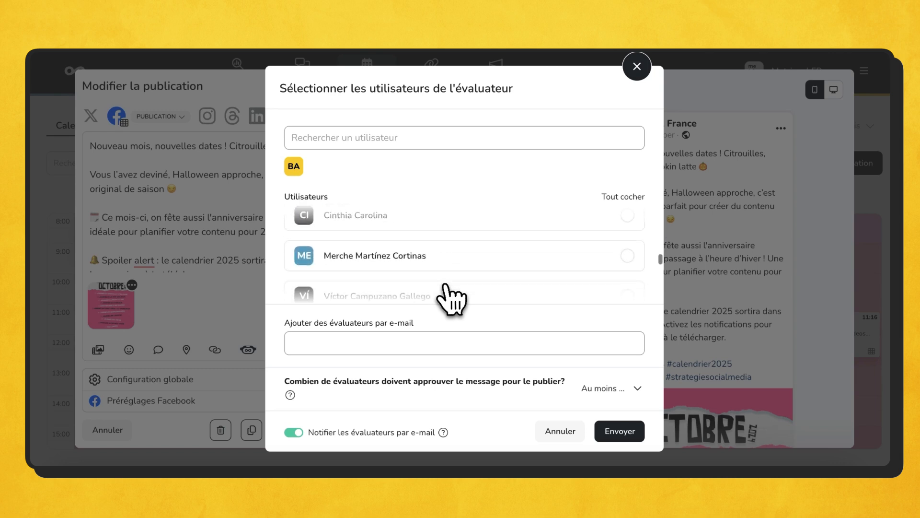
scroll(447, 299, down, 1)
click(408, 137)
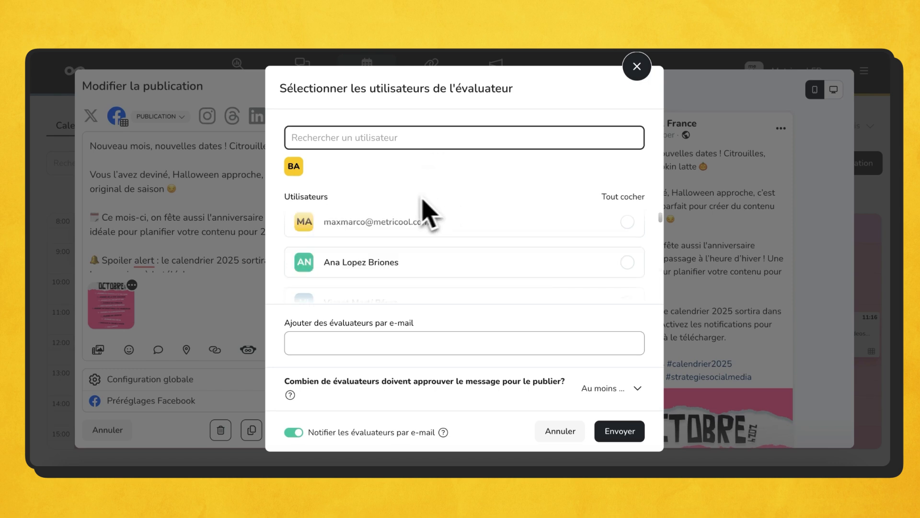
text(sara)
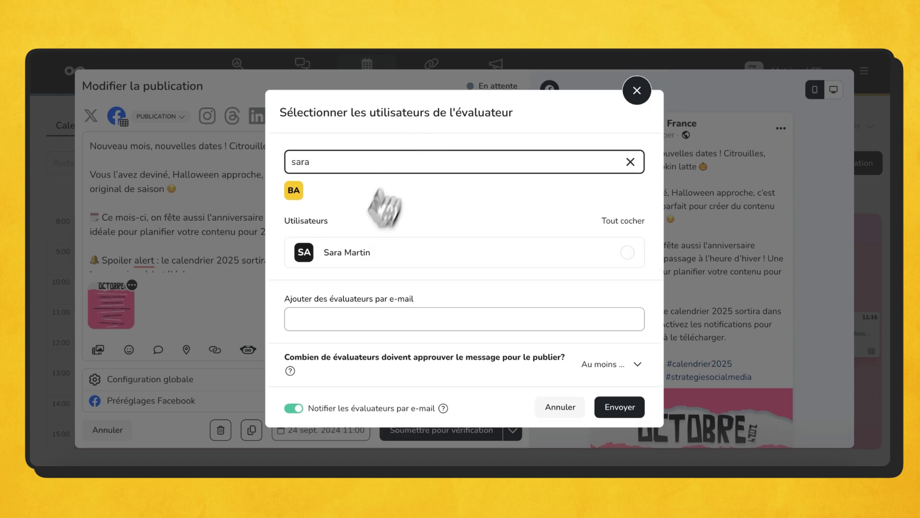
click(378, 273)
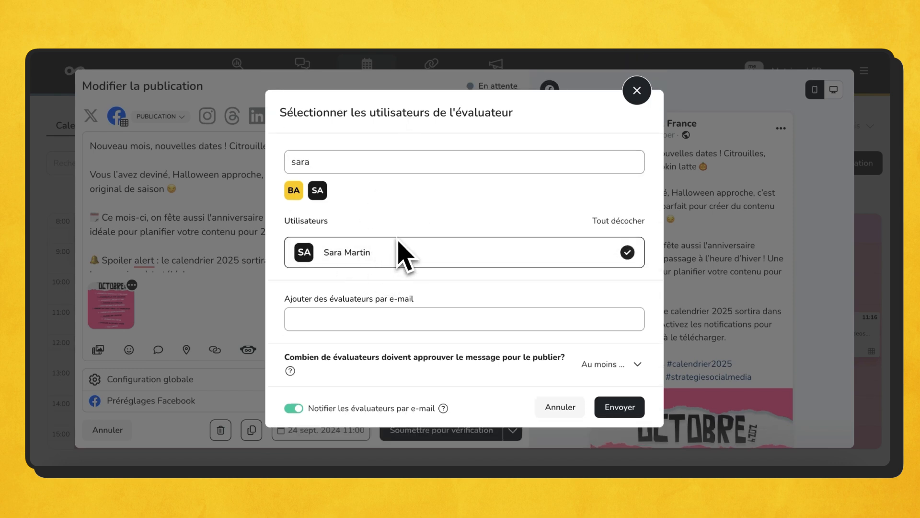
click(295, 190)
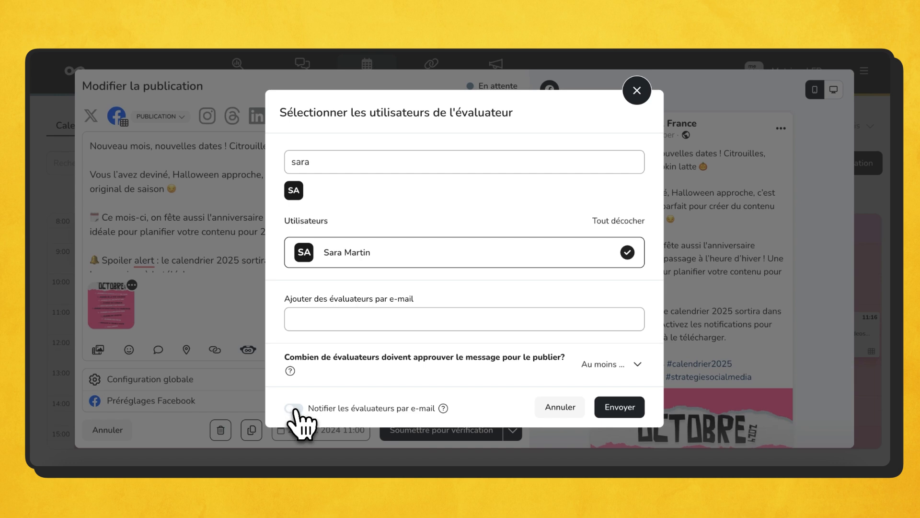
Send the review request with required approvals set to Aucun évaluateur and reviewer e-mail notifications off
click(616, 368)
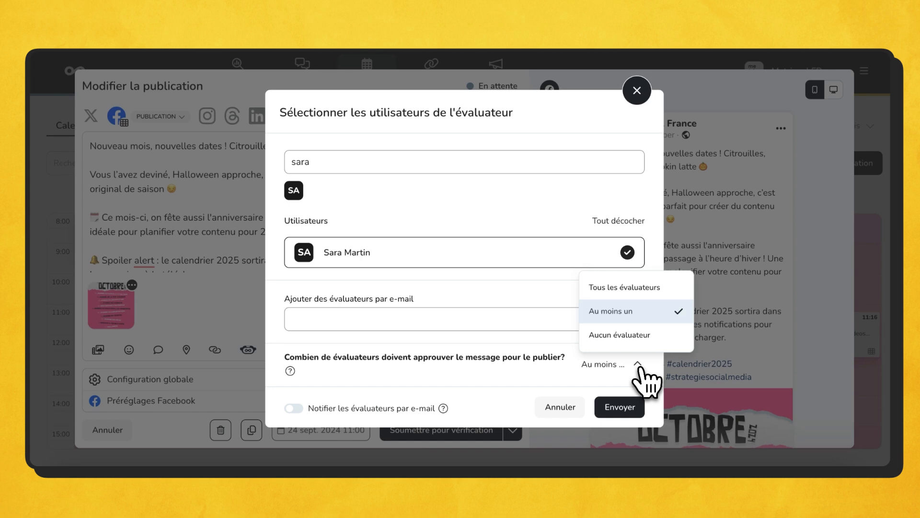
click(657, 335)
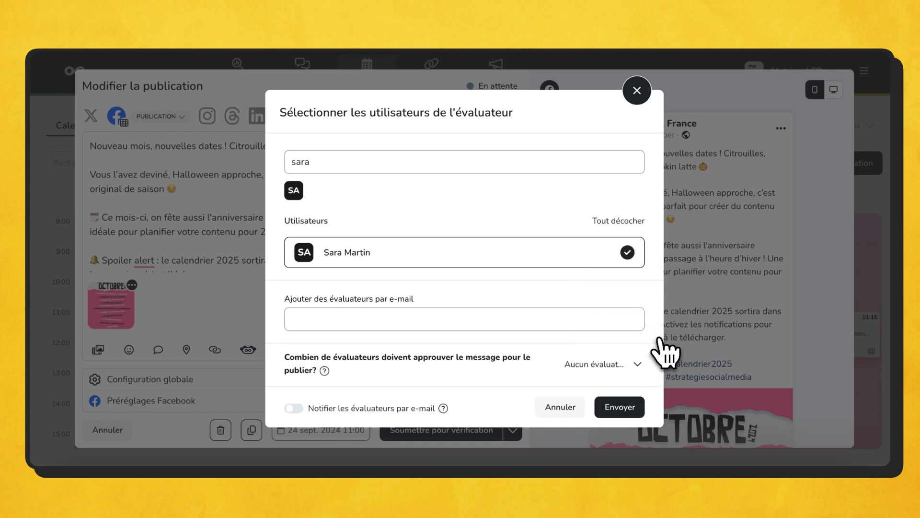
click(623, 410)
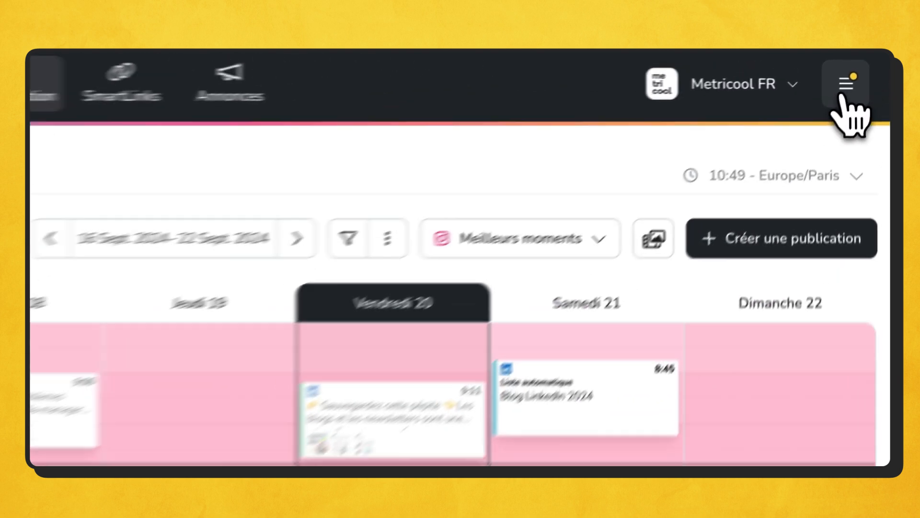
Open the pending 24 September Facebook post from Mes tâches and examine its full preview
click(867, 79)
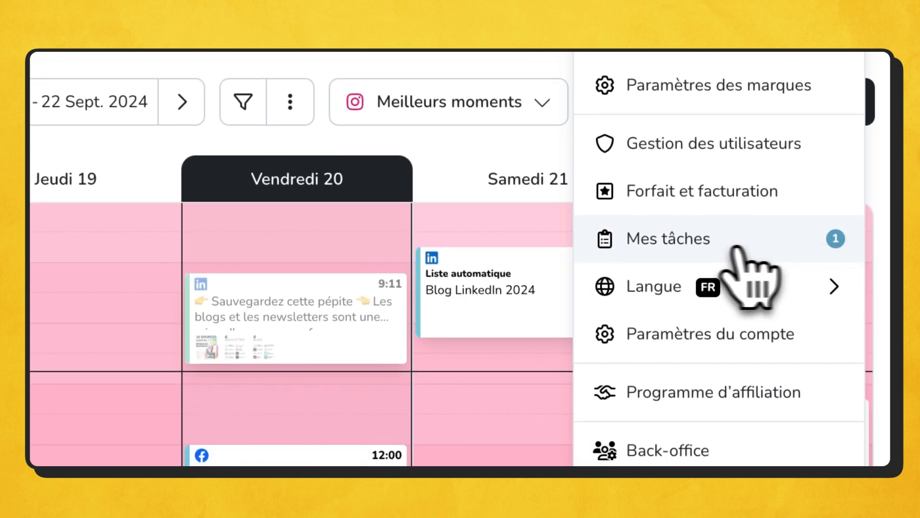
click(775, 248)
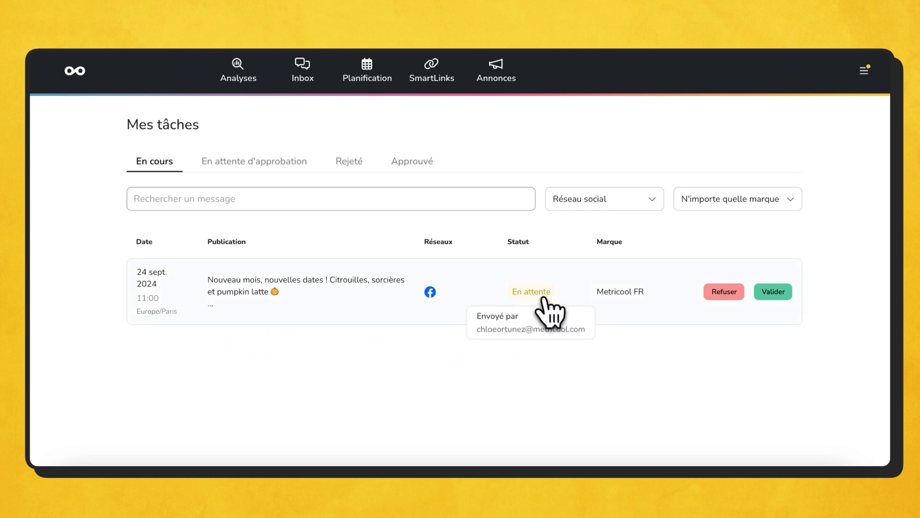
click(343, 281)
scroll(343, 282, down, 5)
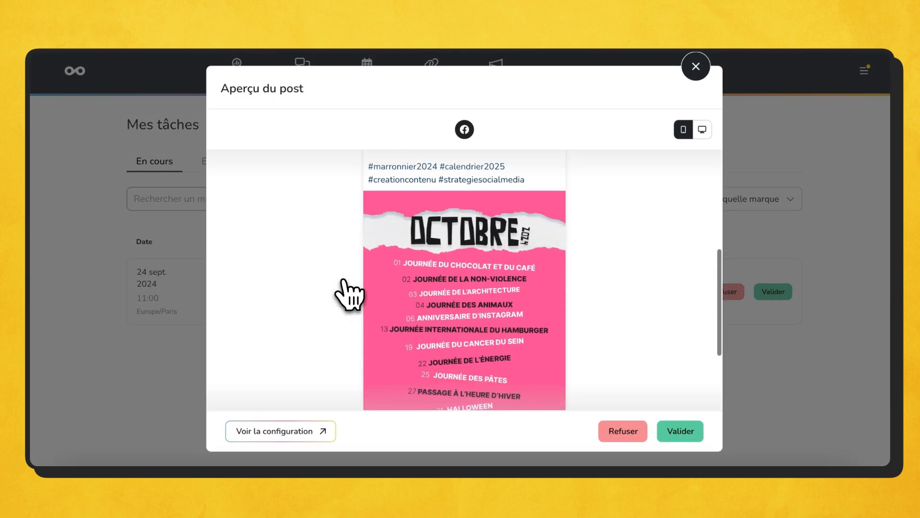
scroll(350, 283, up, 5)
scroll(421, 334, down, 10)
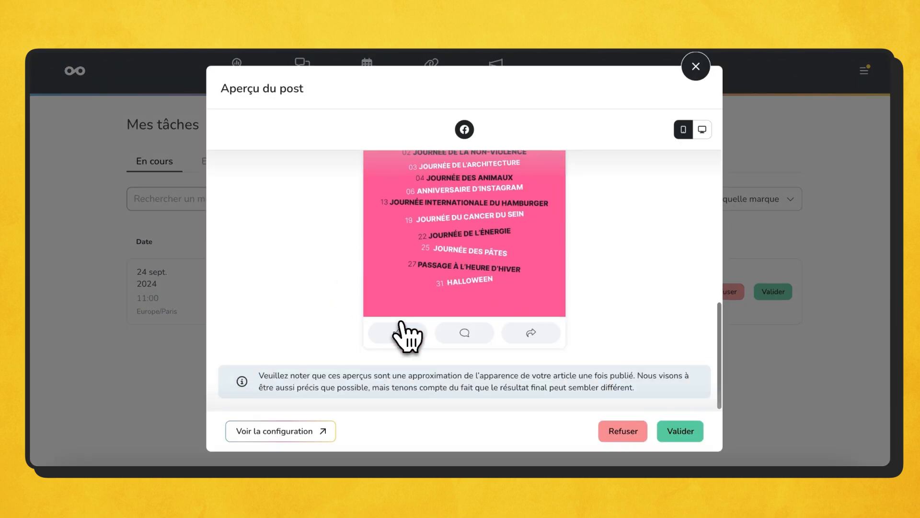
scroll(473, 335, up, 5)
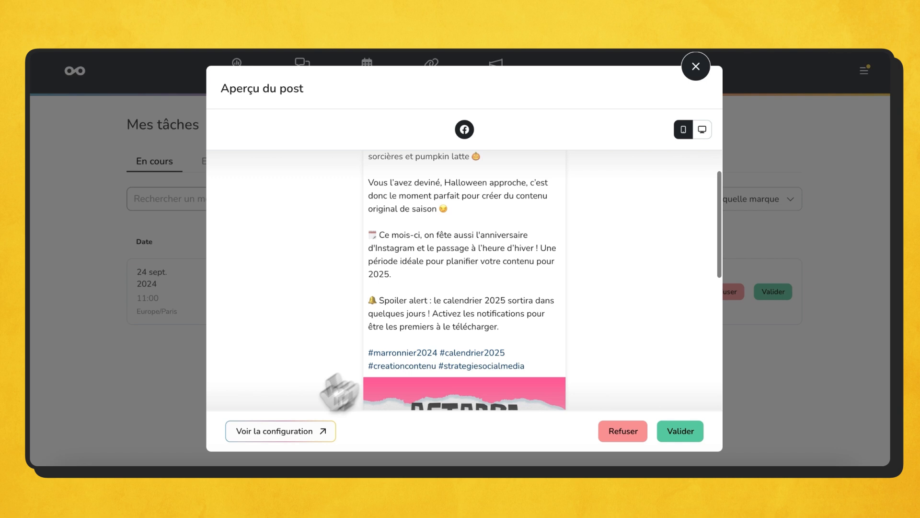
Open the post's configuration and save the note "Je rajouterais plus de contenu, plus de hashtags ou un meilleur CTA"
click(277, 437)
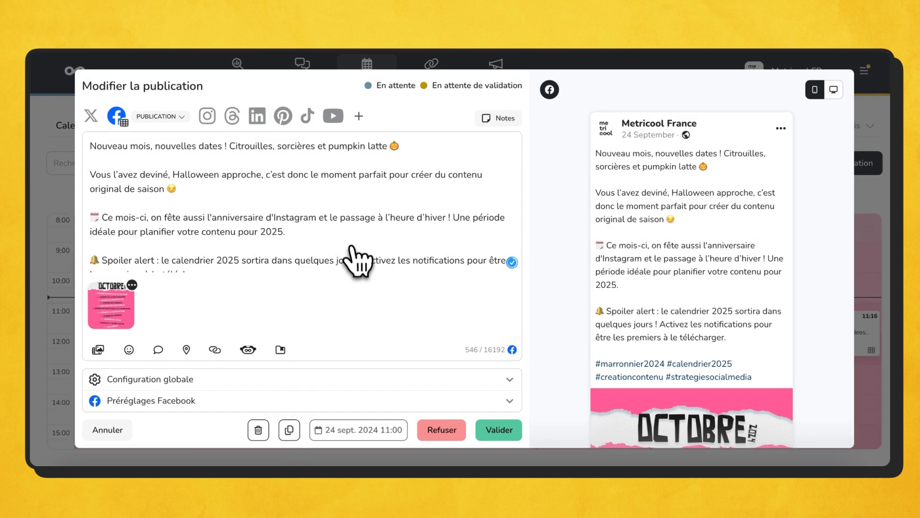
scroll(358, 263, down, 1)
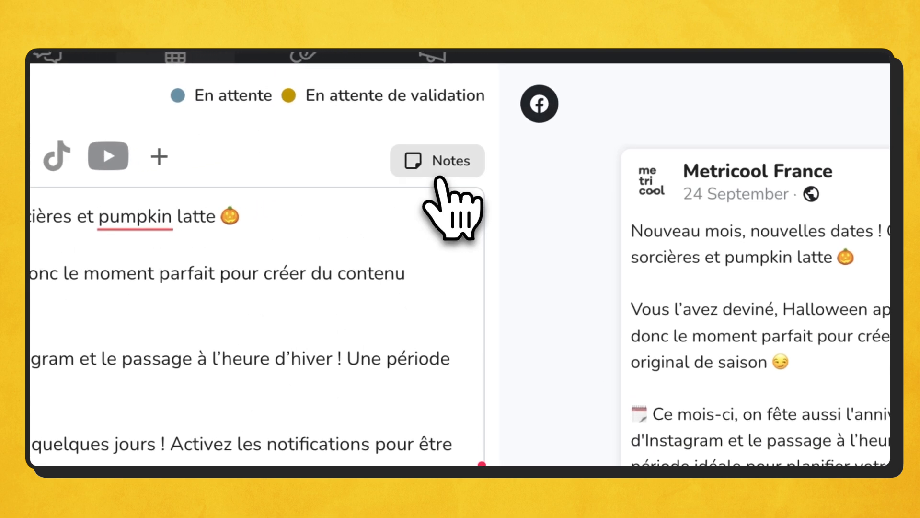
click(438, 176)
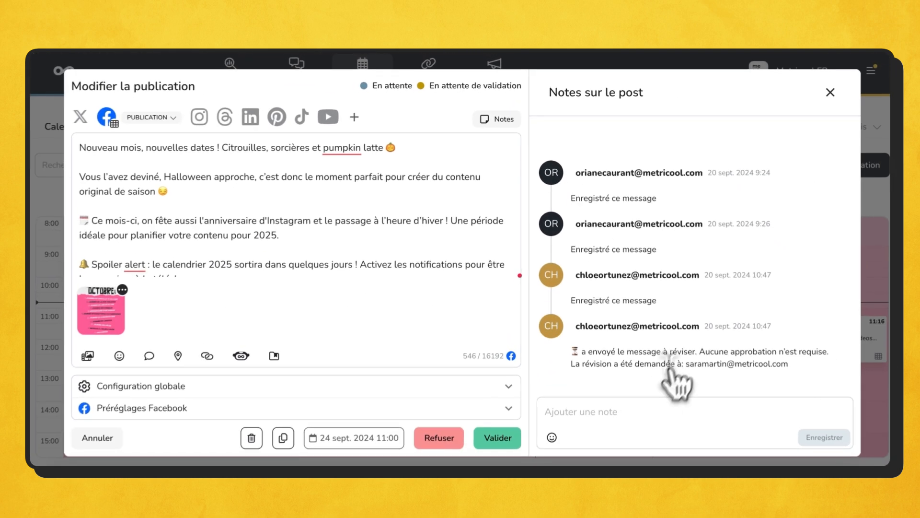
click(651, 407)
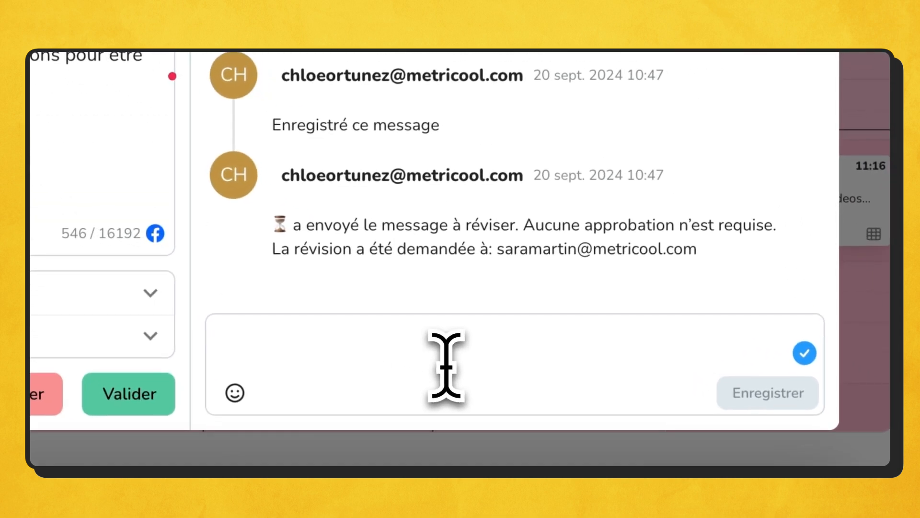
text(Je re)
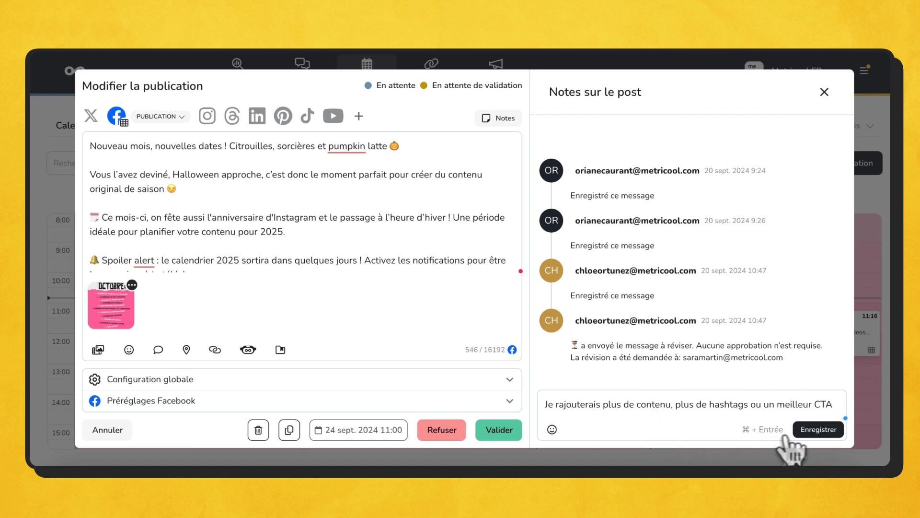
click(831, 429)
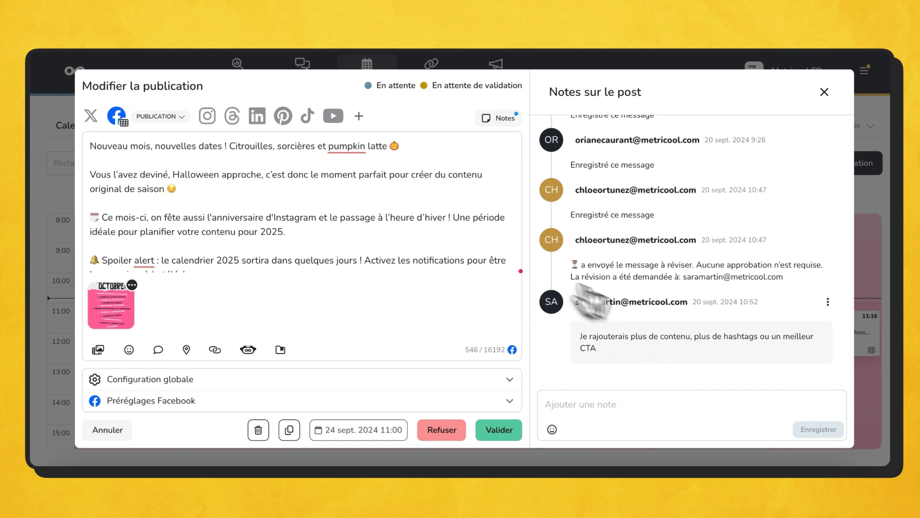
scroll(597, 287, up, 1)
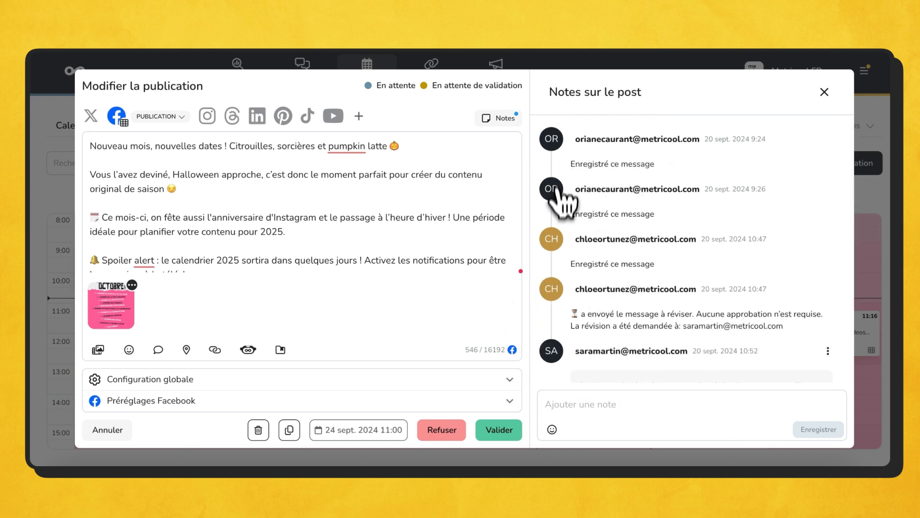
scroll(555, 342, down, 1)
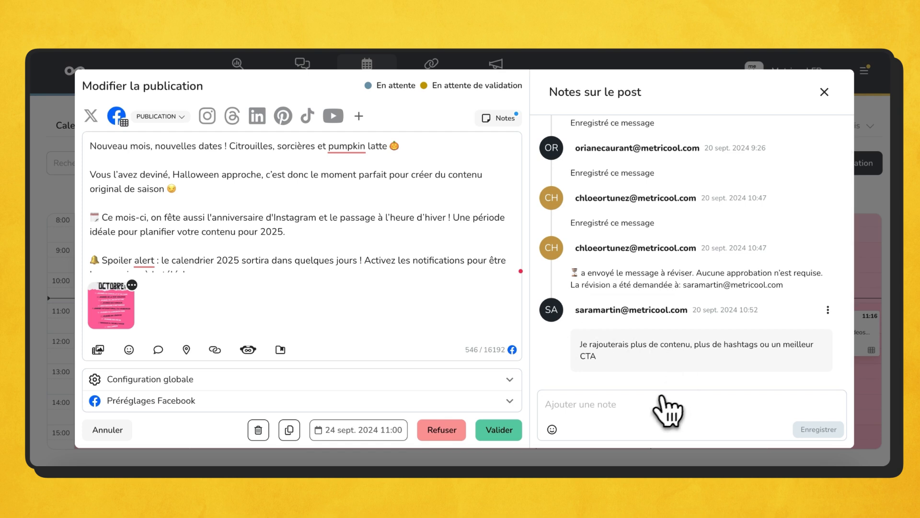
scroll(616, 307, down, 1)
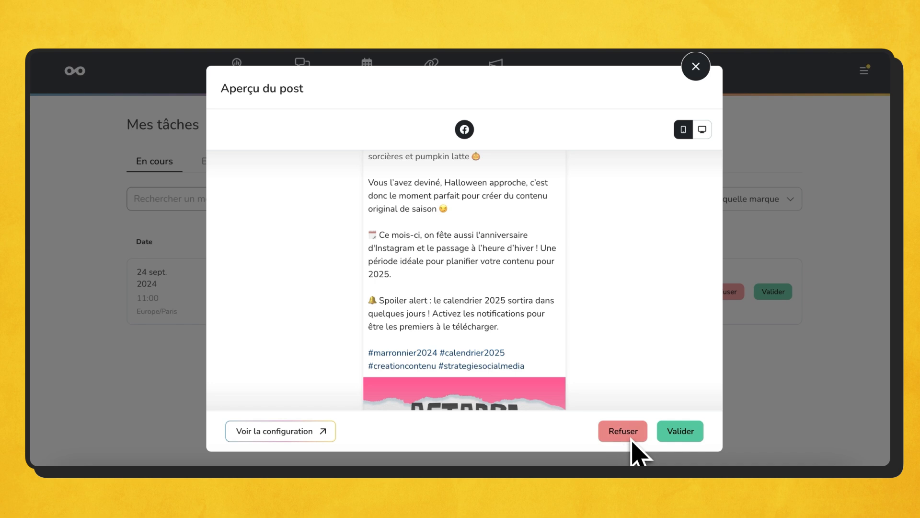
Approve the Facebook post from its preview and show the Approuvé tasks
click(671, 430)
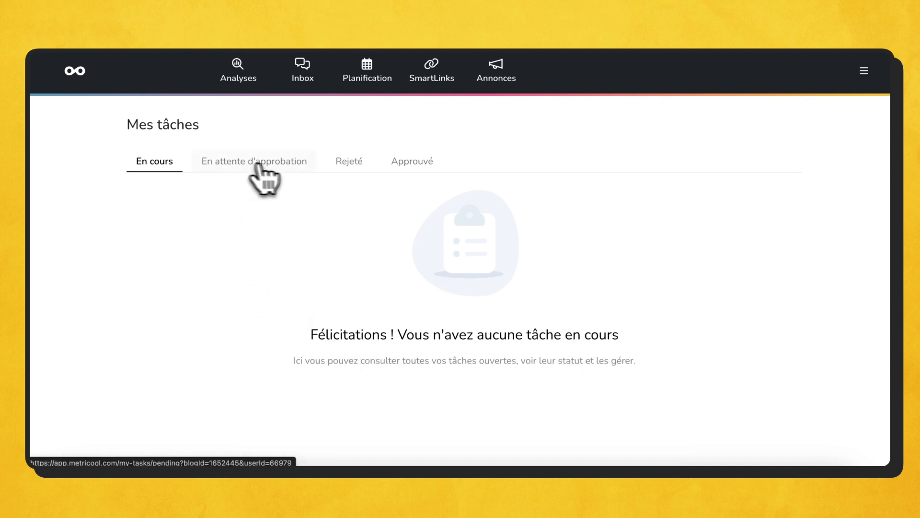
click(283, 165)
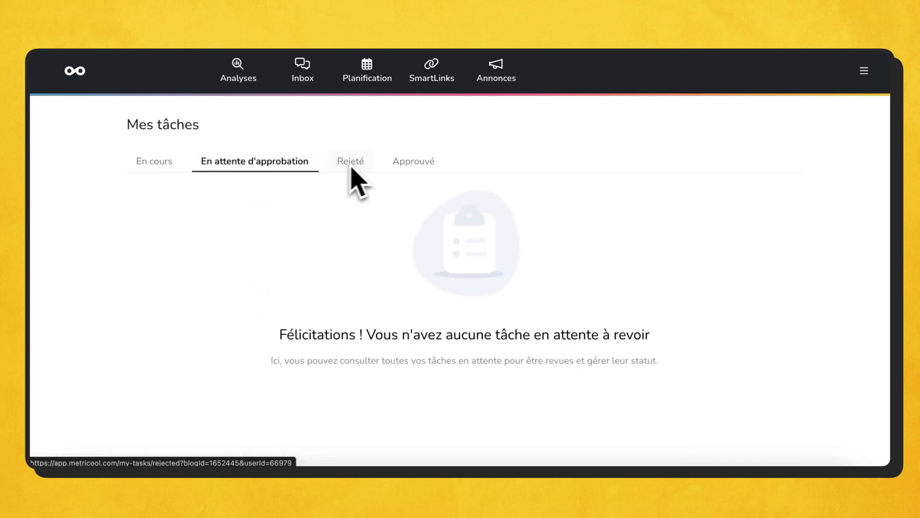
click(425, 162)
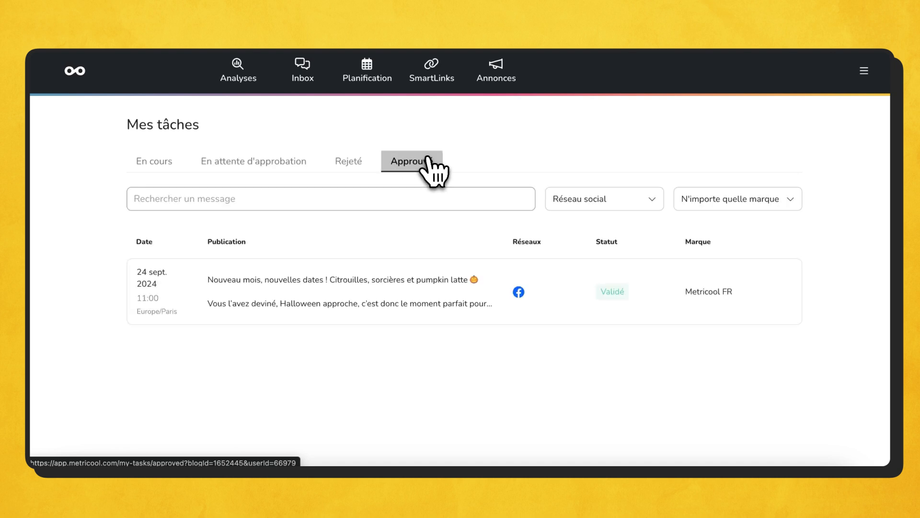